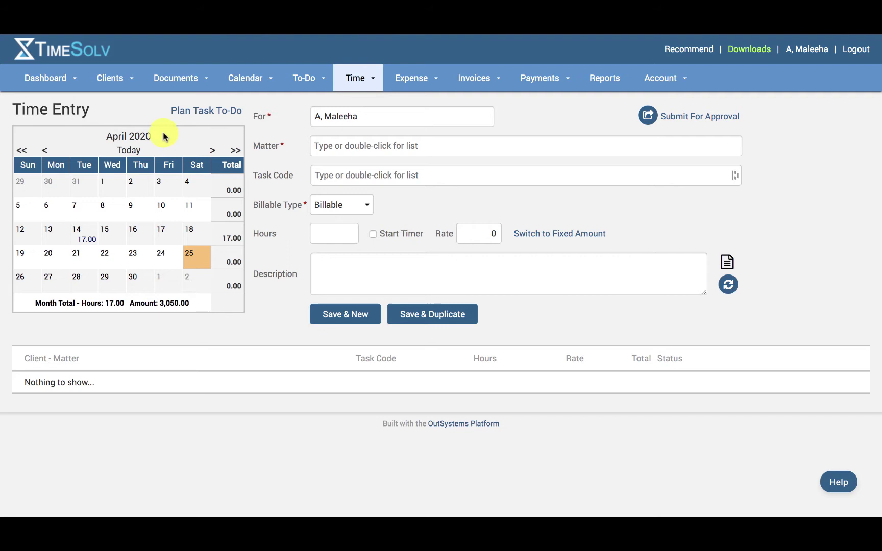
Step: From Clients & Matters, add a new client under the client's full name, keep the suggested Client Id, and save
mouse_move(102, 81)
left_click(112, 105)
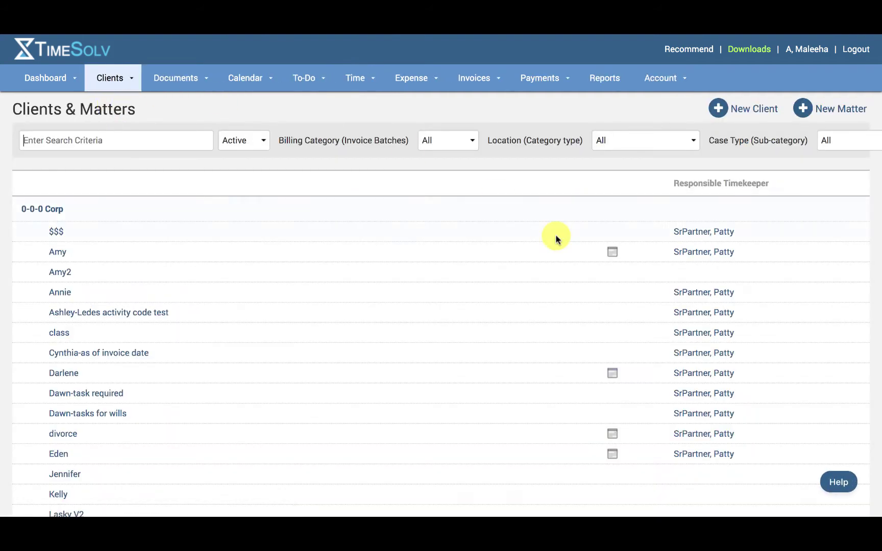
left_click(759, 111)
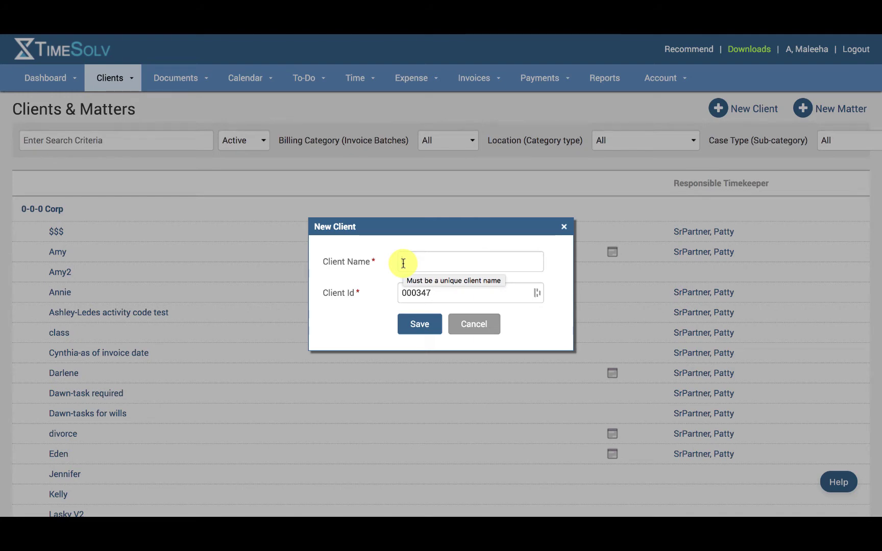
type("John Smith")
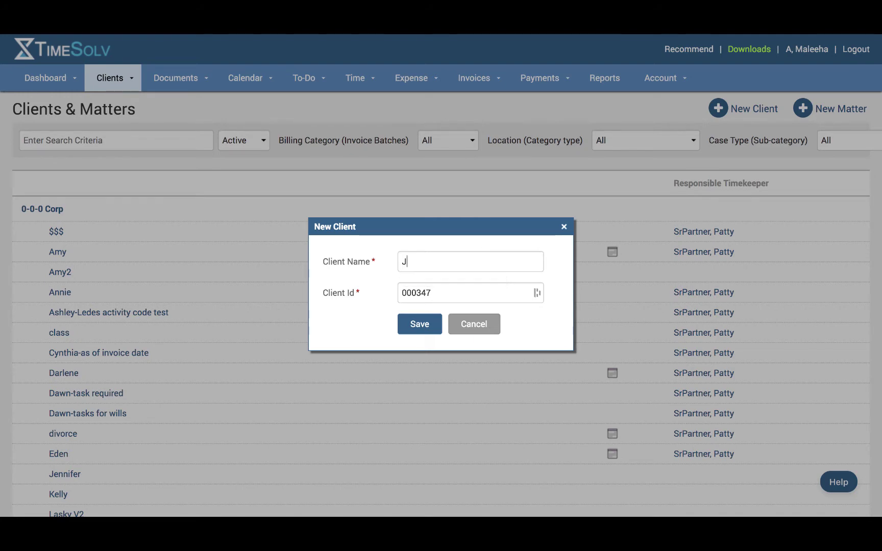
left_click(428, 289)
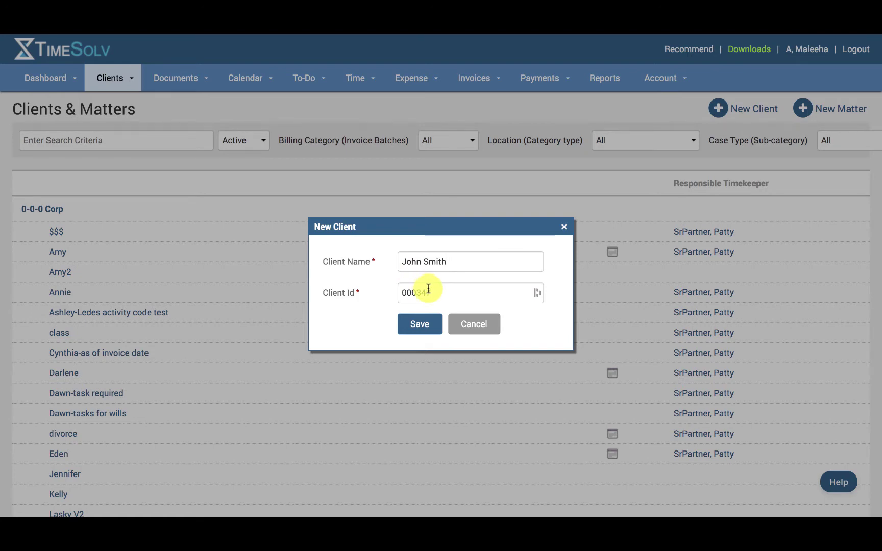
left_click(422, 328)
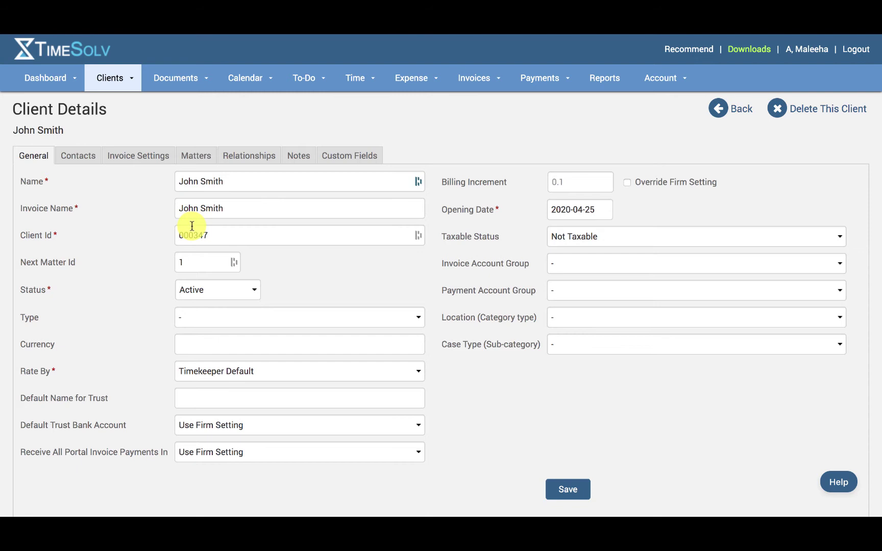
Step: Inspect the Client Id value on the new client's General tab without changing it
left_click_drag(204, 234, 124, 237)
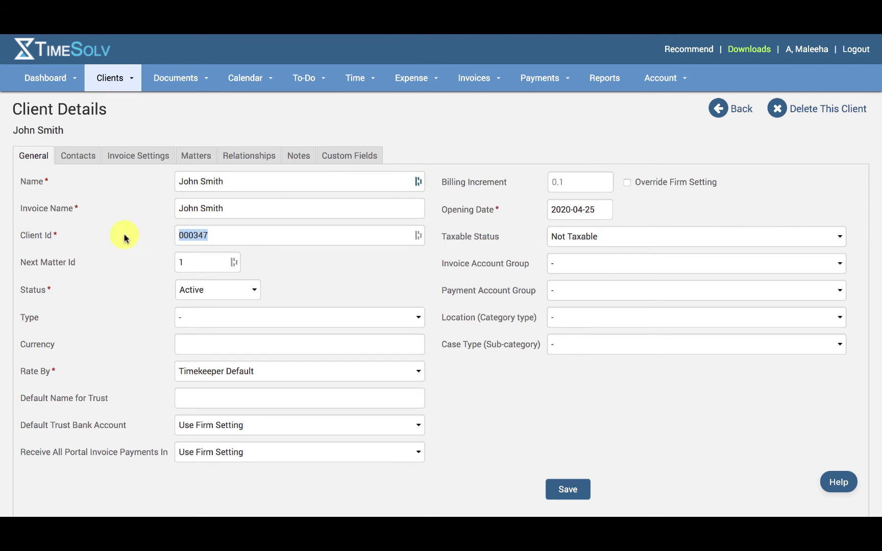
left_click(124, 237)
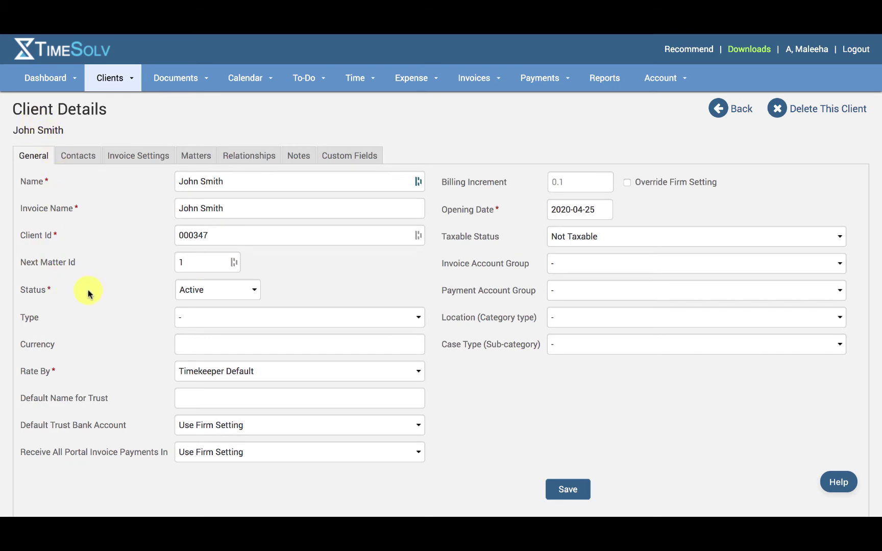
Step: Keep the client Status as Active and set the client Type to Other
left_click(221, 296)
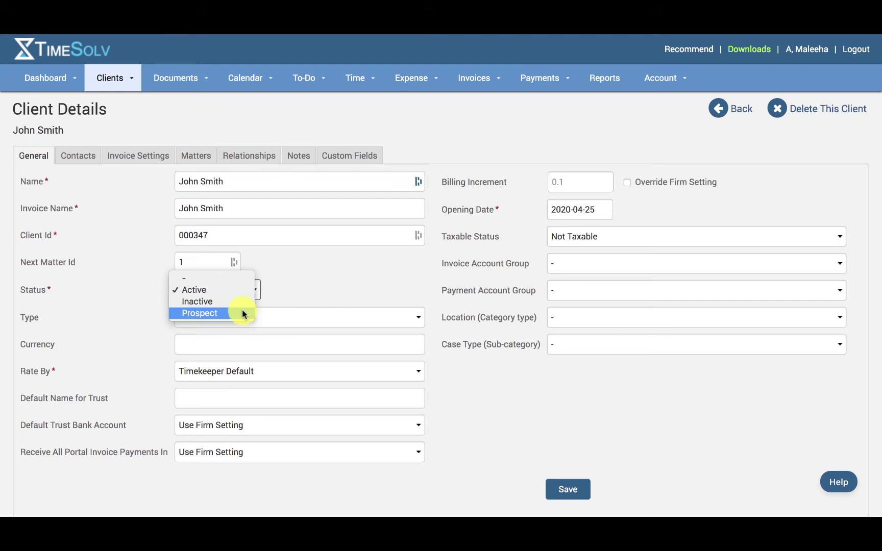
left_click(306, 297)
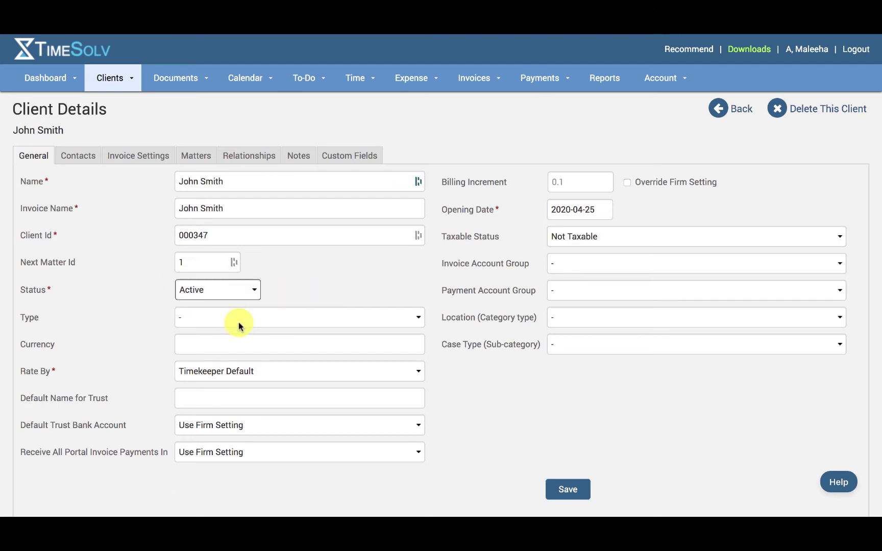
left_click(237, 320)
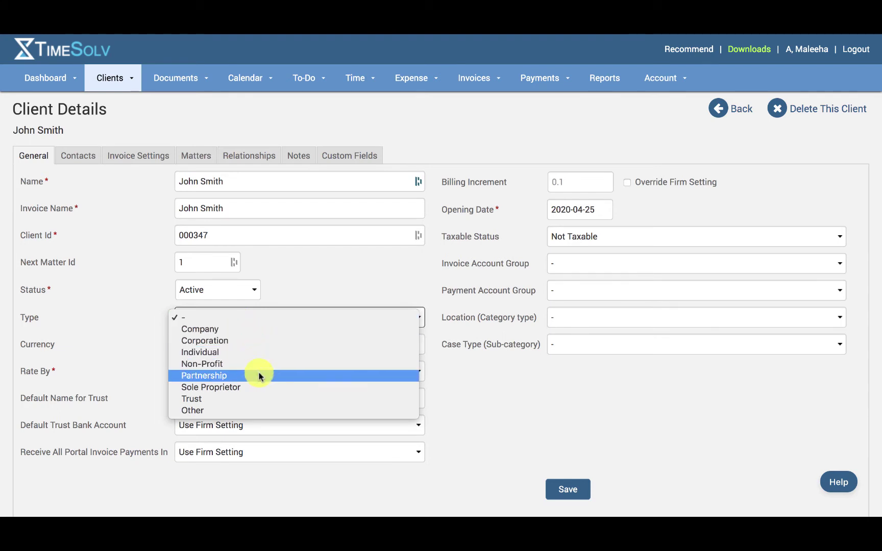
left_click(270, 412)
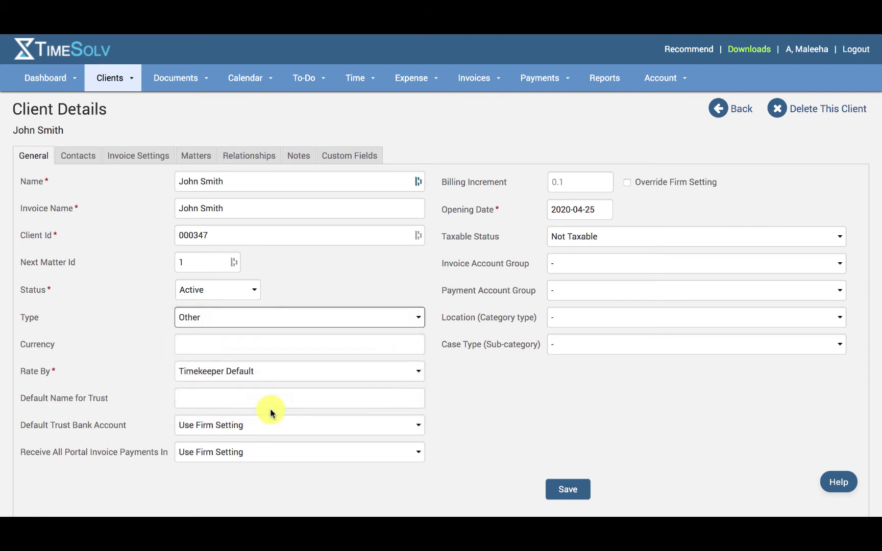
left_click(253, 339)
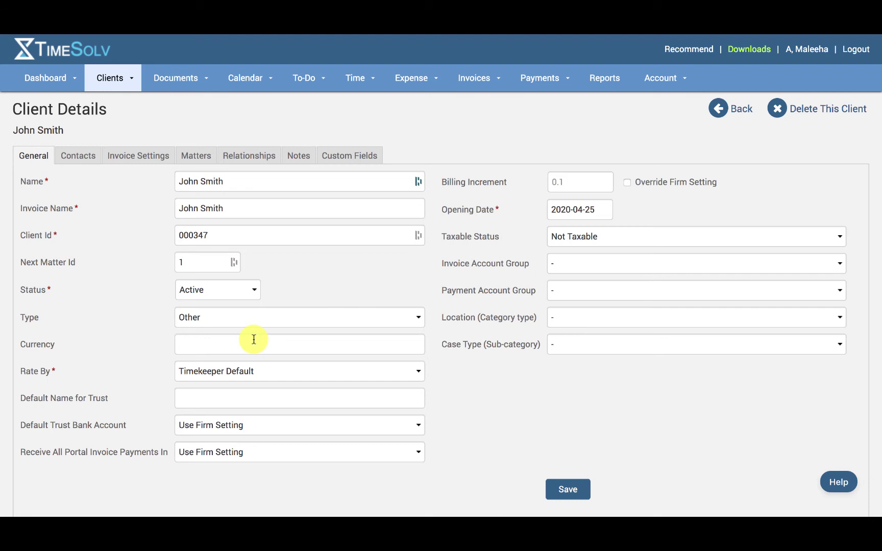
left_click(209, 372)
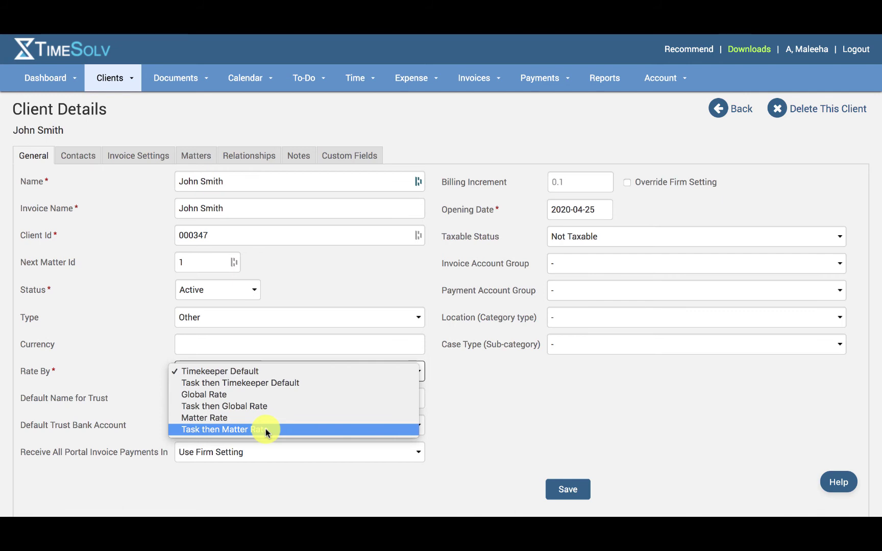
left_click(254, 465)
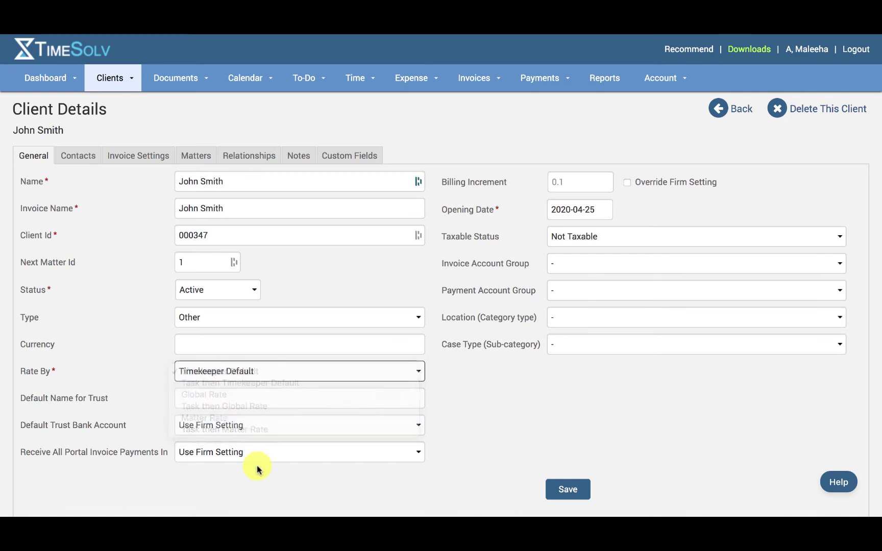
left_click(226, 393)
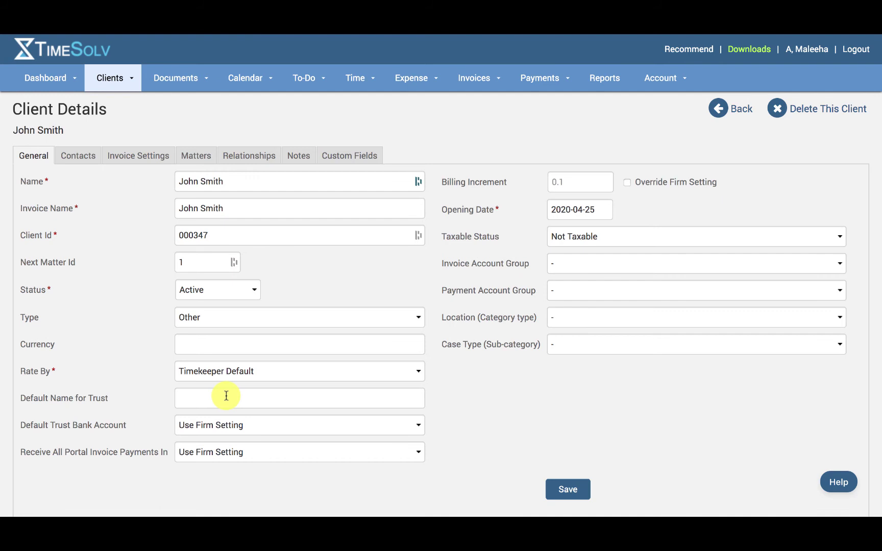
left_click(225, 425)
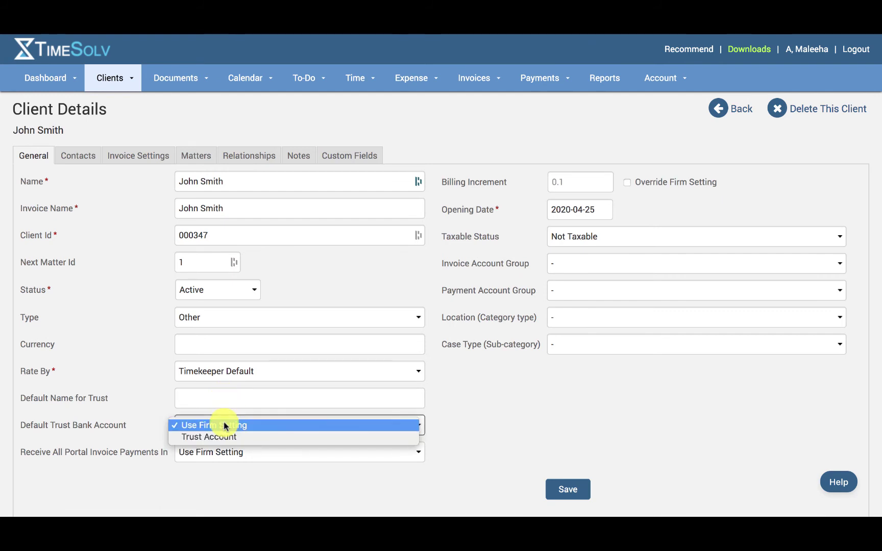
left_click(225, 425)
mouse_move(541, 79)
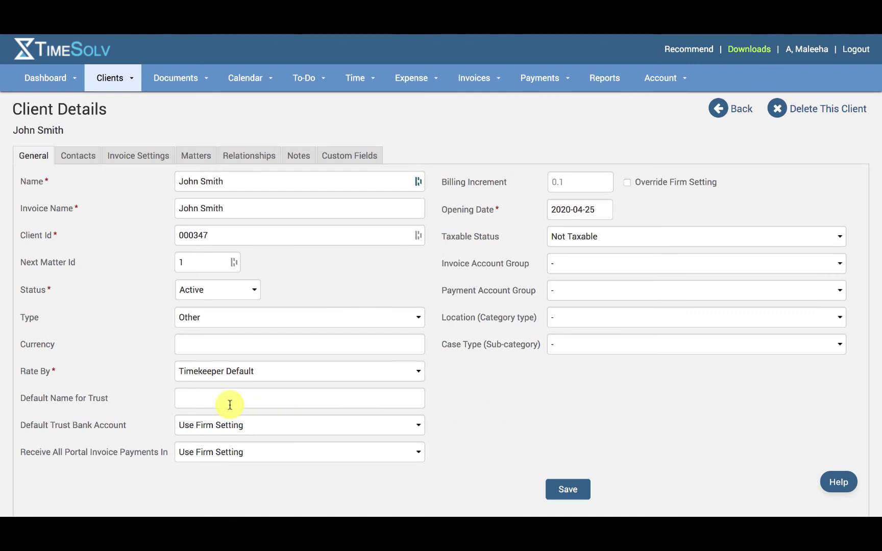
left_click(208, 454)
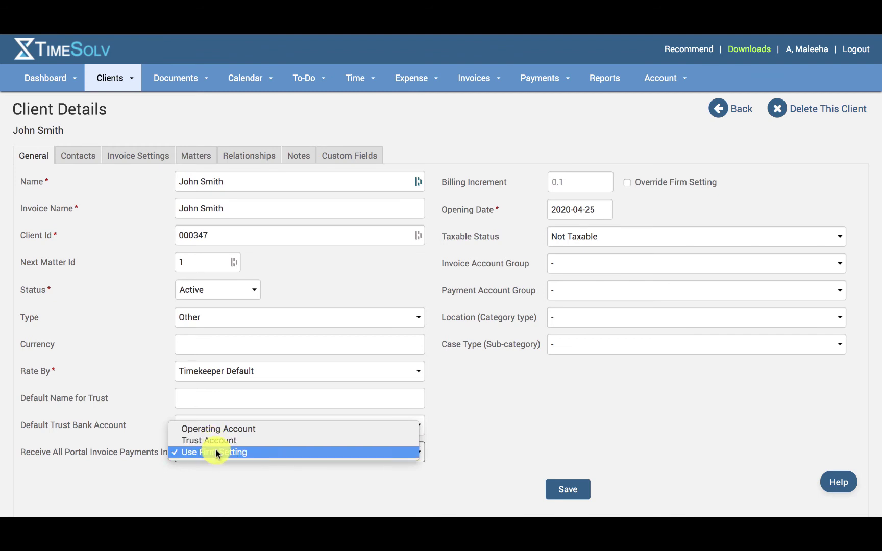
left_click(547, 433)
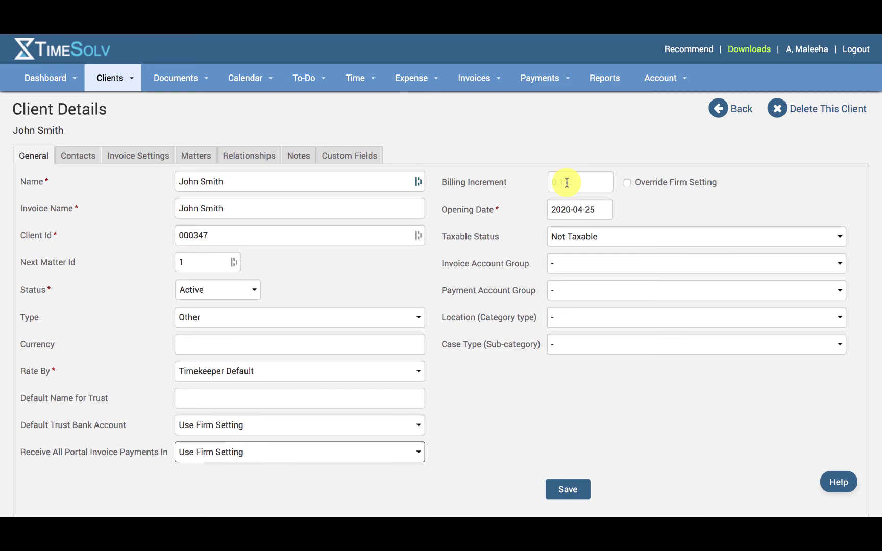
mouse_move(95, 84)
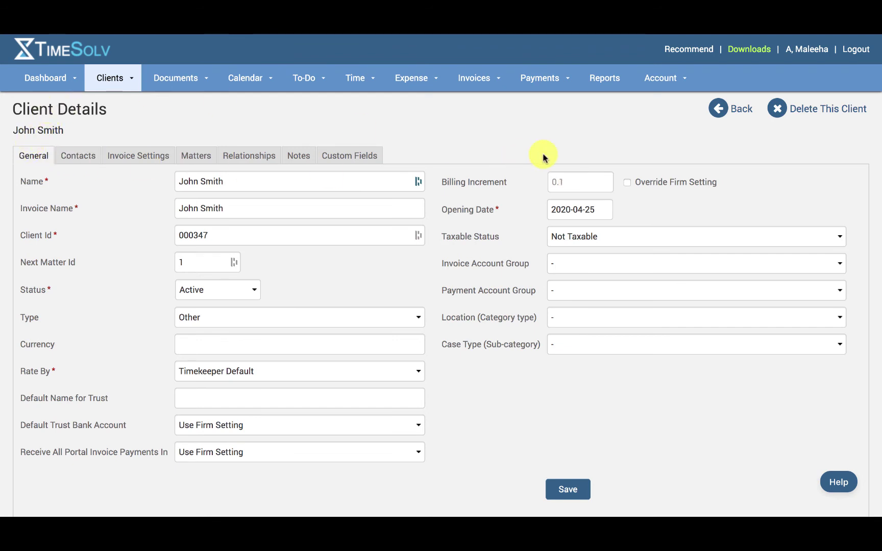
Step: Override the firm setting and change the client's billing increment from 0.1 to 0.25
left_click(626, 184)
double_click(580, 183)
type("0.25")
Step: Check the 2020-04-25 opening date on the calendar unchanged, then list the Taxable Status choices
left_click(577, 210)
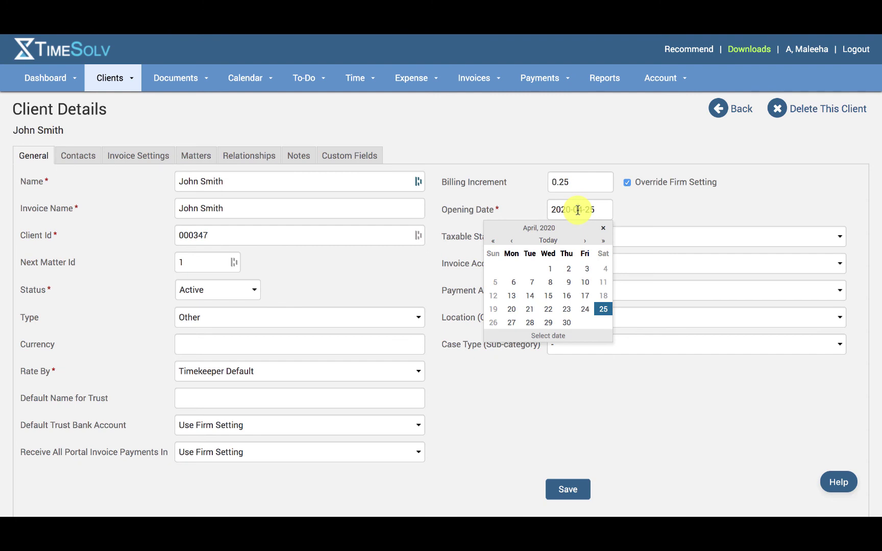
left_click(641, 222)
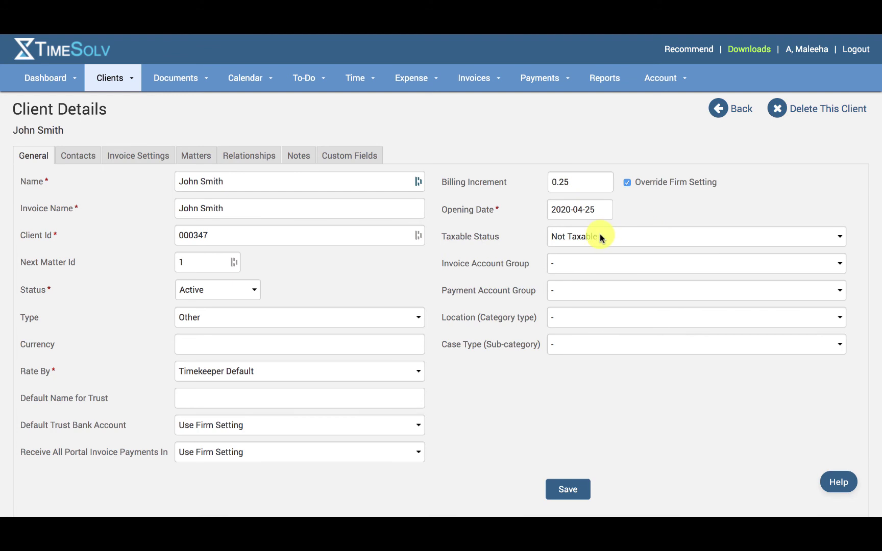
left_click(601, 238)
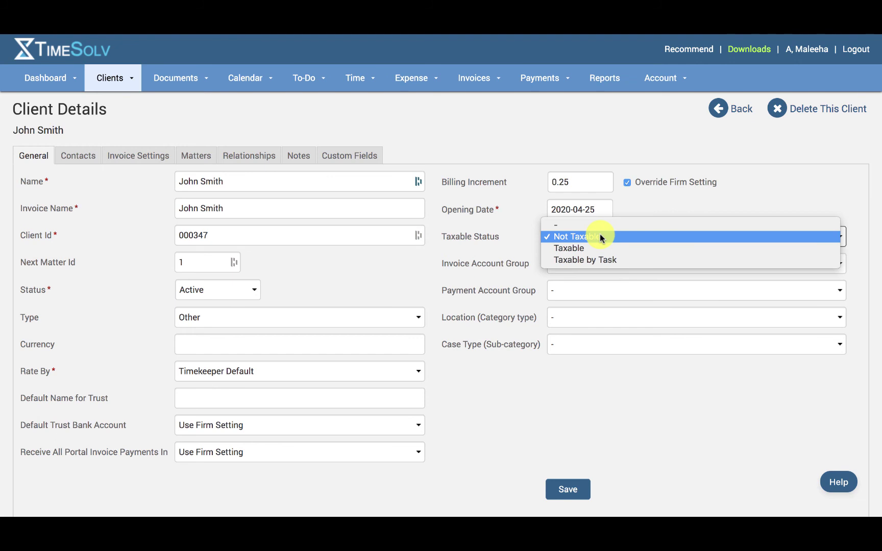
Step: Make the client Taxable and override the firm's Time and Expense Tax Rates at 0%
left_click(603, 248)
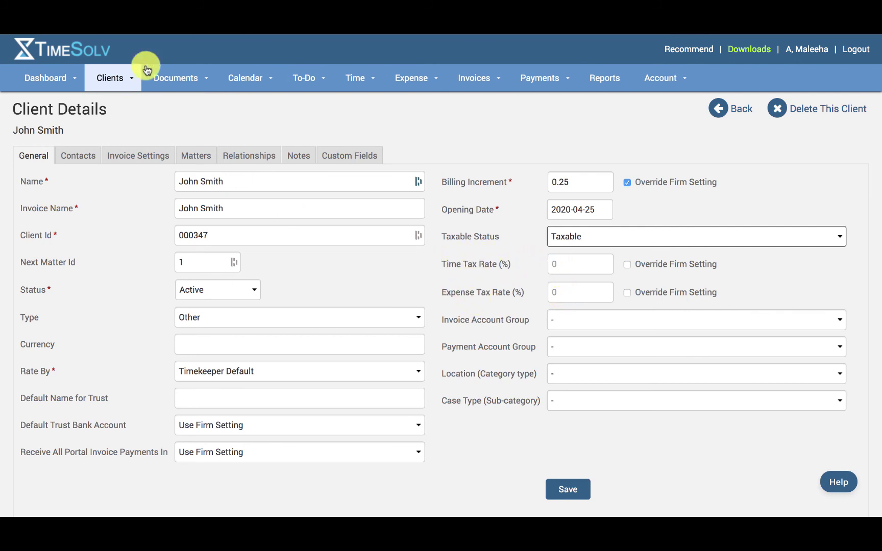
left_click(115, 78)
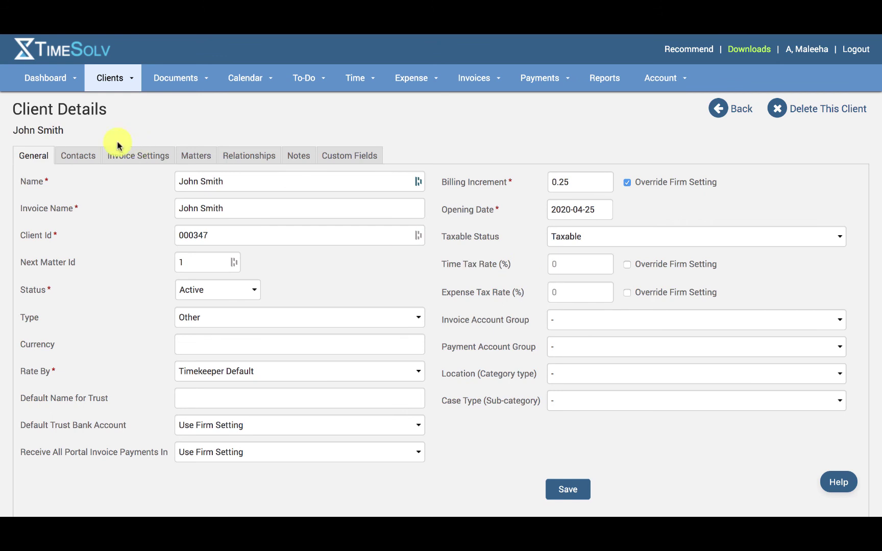
left_click(627, 264)
left_click(629, 292)
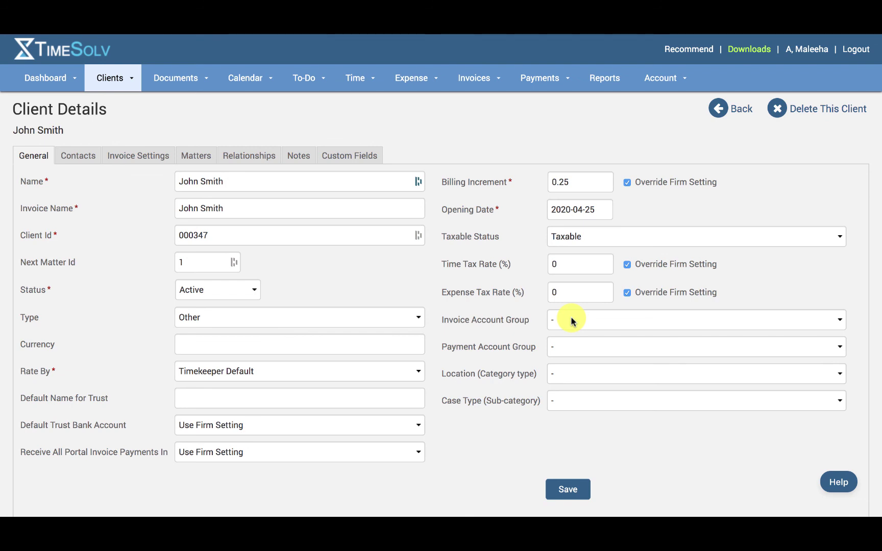
Step: Review the Invoice and Payment Account Group options unchanged, then list the Location category choices
left_click(571, 321)
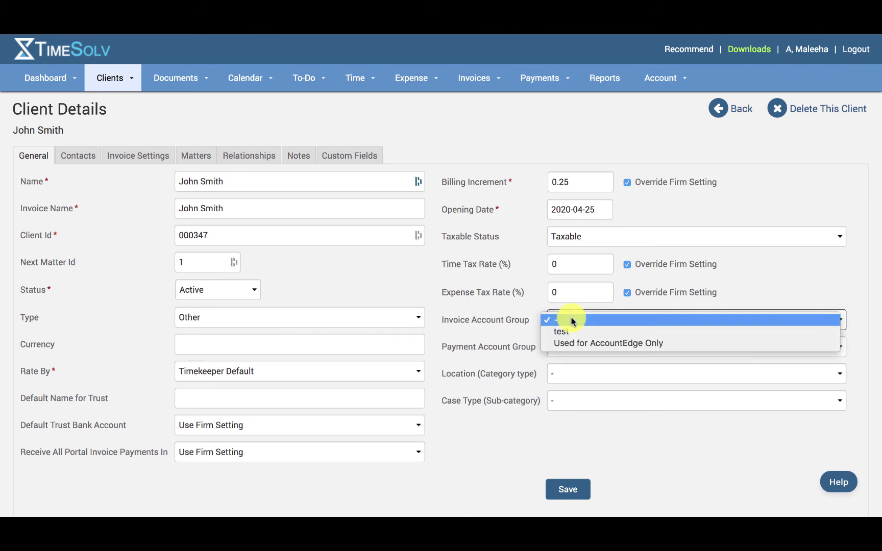
left_click(500, 339)
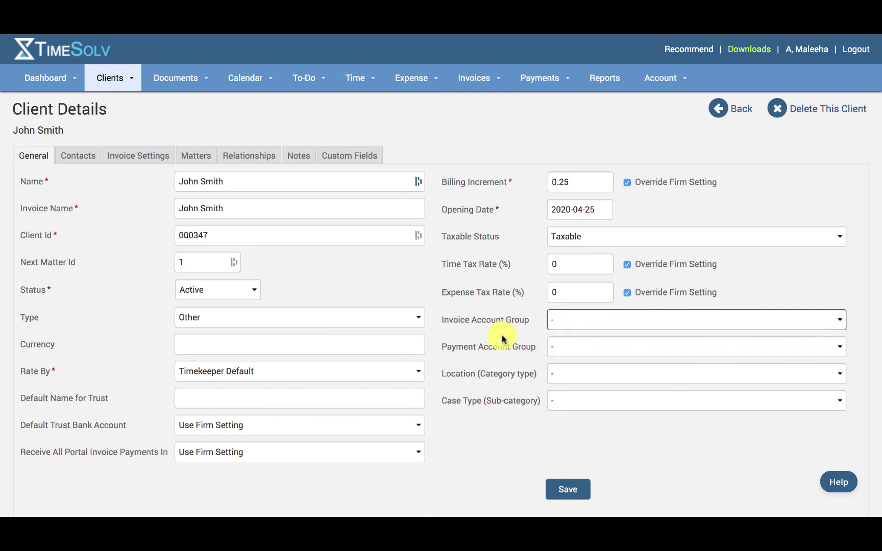
left_click(574, 348)
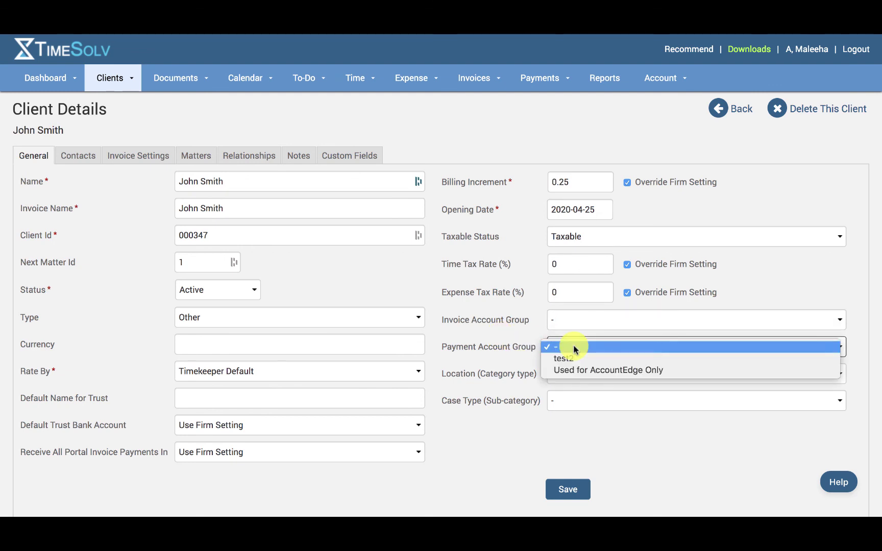
left_click(480, 367)
left_click(587, 382)
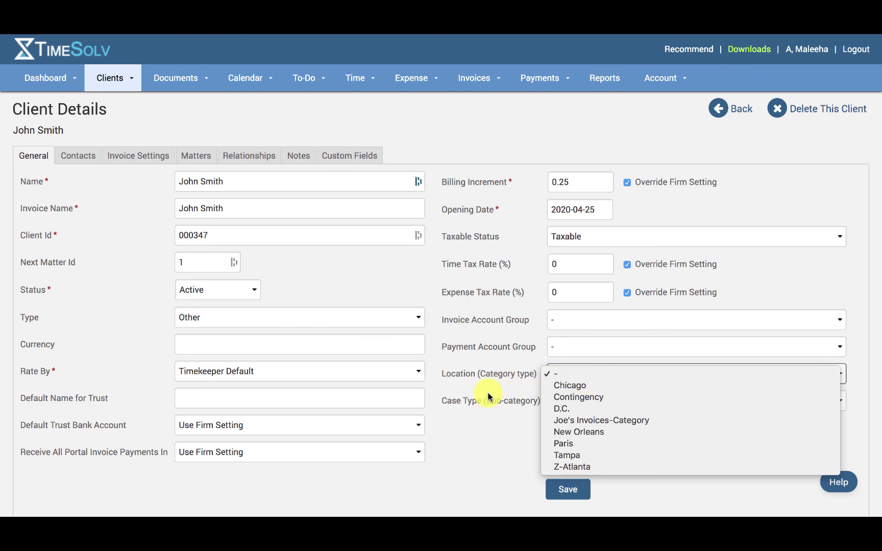
Step: Leave Location unset and list the Case Type sub-categories, such as Accounting, Business and Criminal
left_click(508, 397)
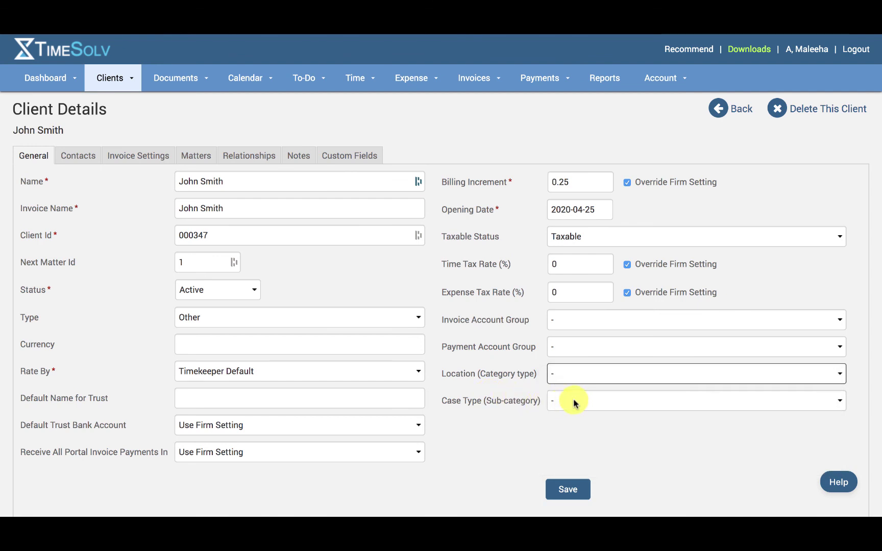
left_click(565, 374)
left_click(517, 387)
left_click(585, 409)
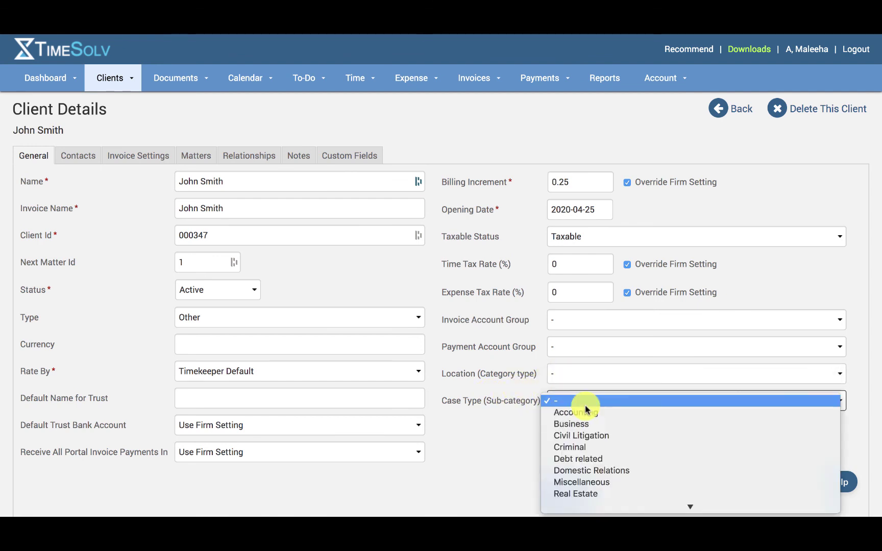